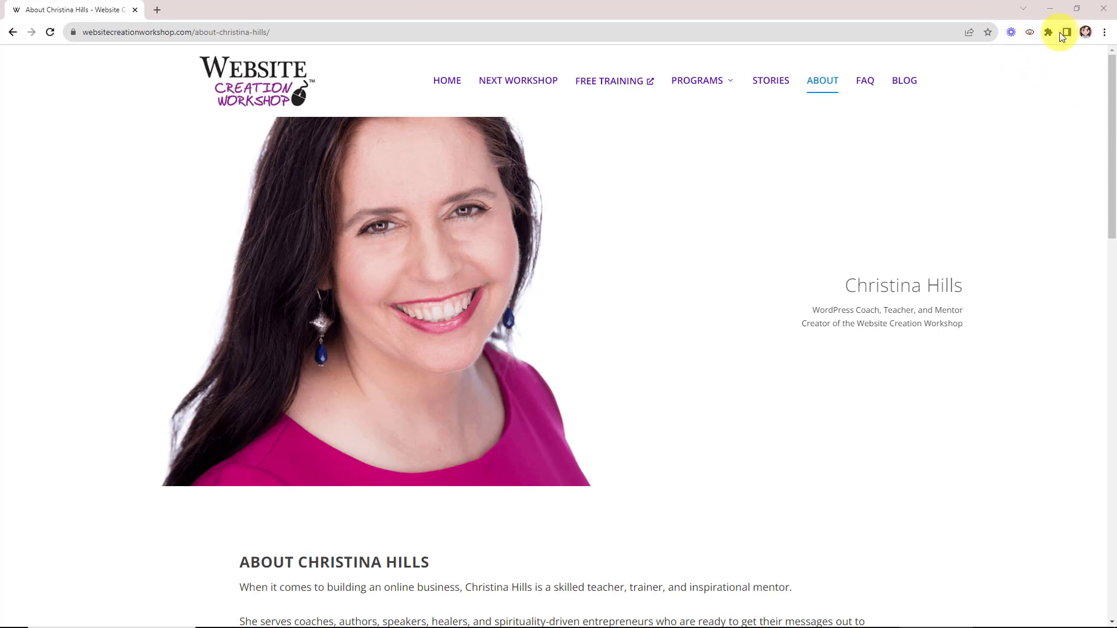
- Open a new blank tab beside the website's About page
{"action": "left_click", "coordinate": [157, 9]}
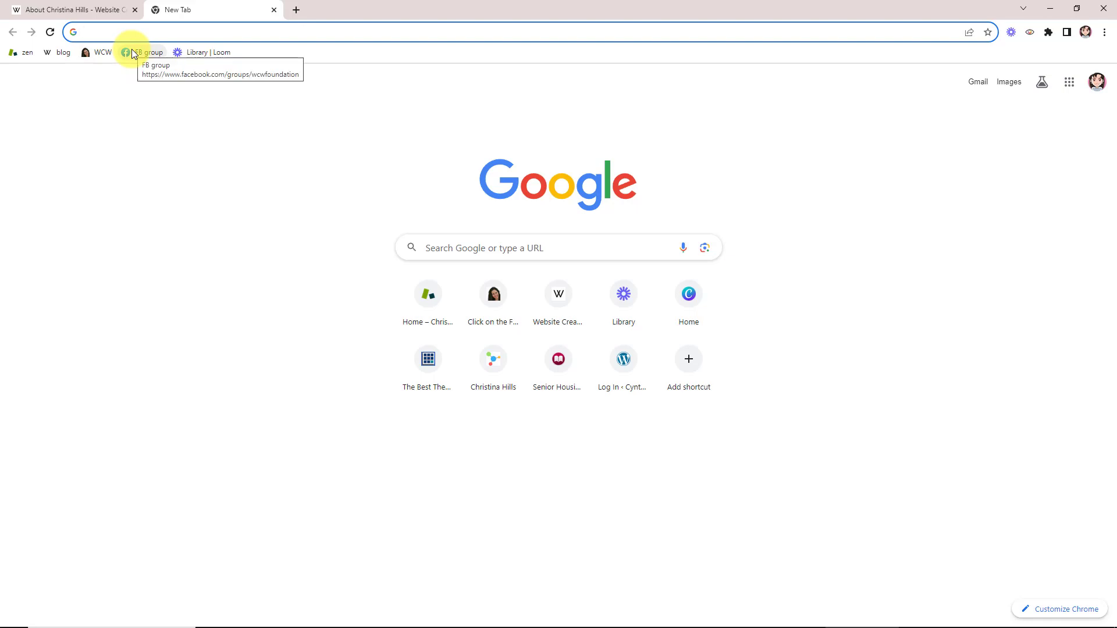
- Load the bookmarked blog page in the new tab, then open a third blank tab
{"action": "left_click", "coordinate": [64, 52]}
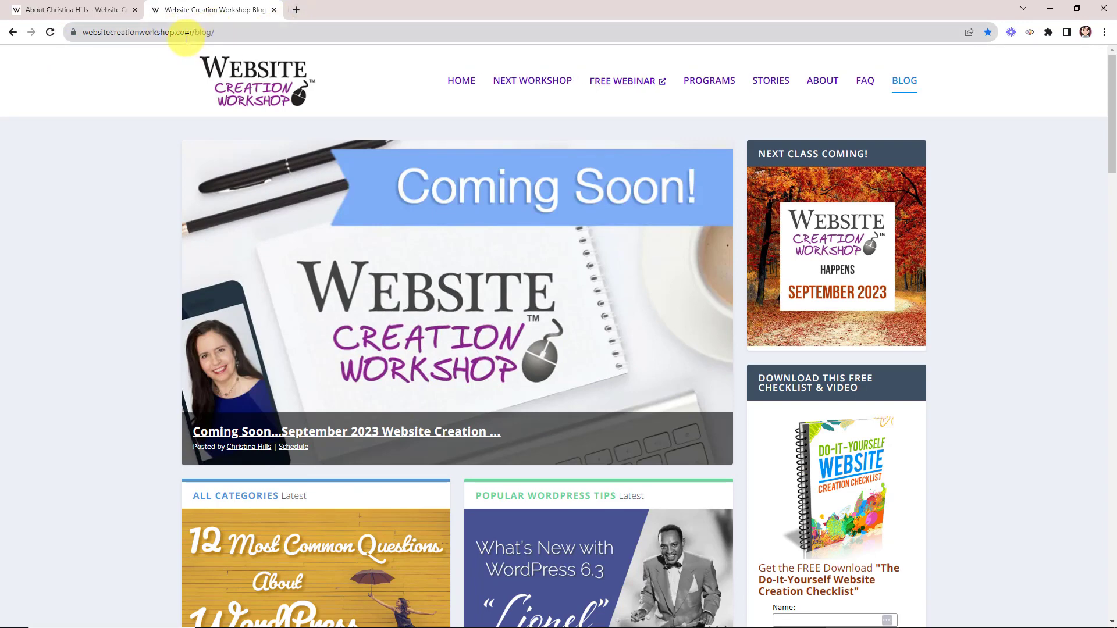
{"action": "left_click", "coordinate": [295, 11]}
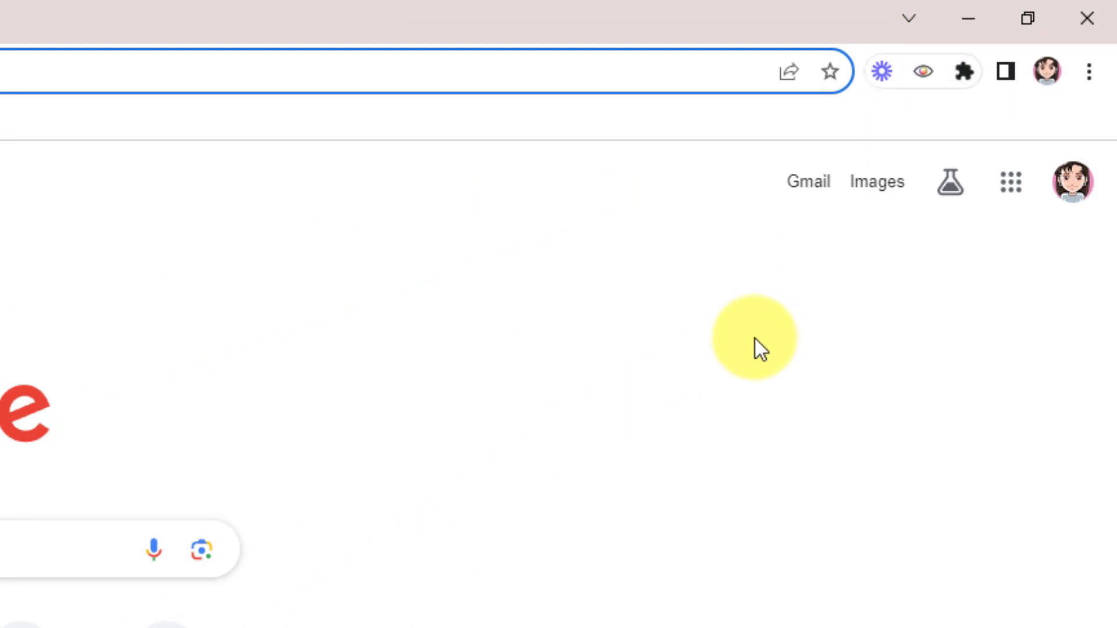
- Show the installed extensions list, then head to the Chrome Web Store's extensions section
{"action": "left_click", "coordinate": [1090, 72]}
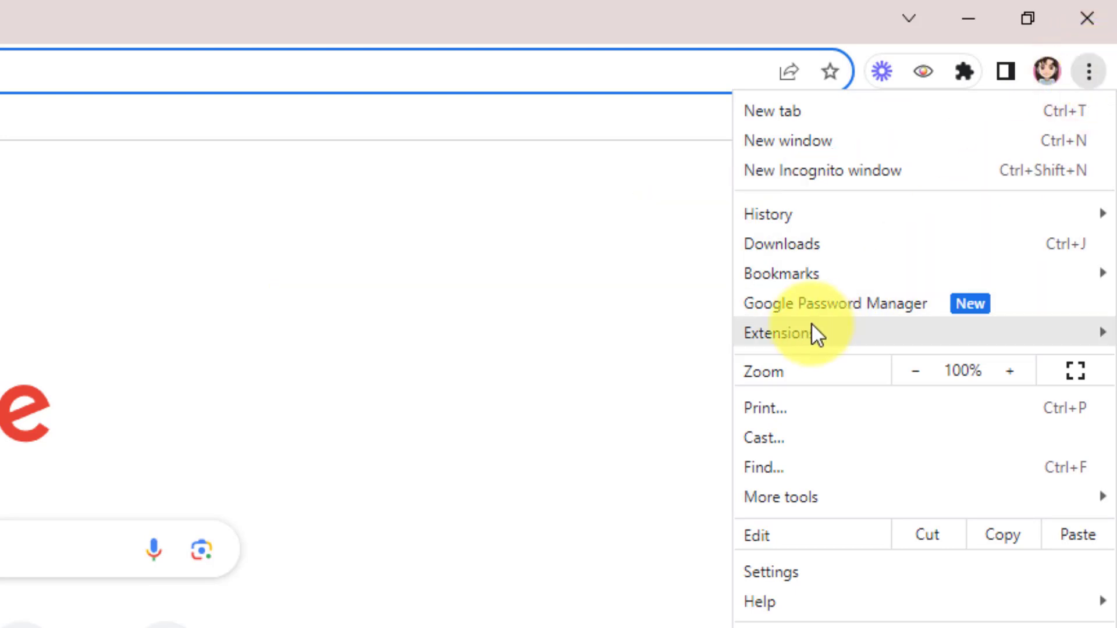
{"action": "left_click", "coordinate": [812, 326]}
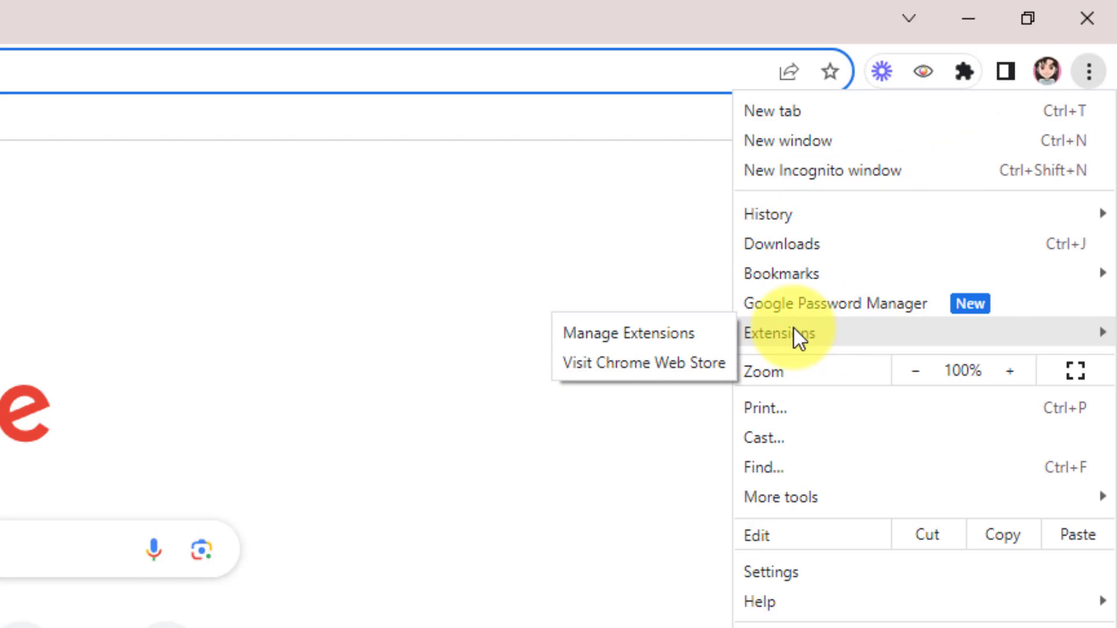
{"action": "left_click", "coordinate": [644, 340]}
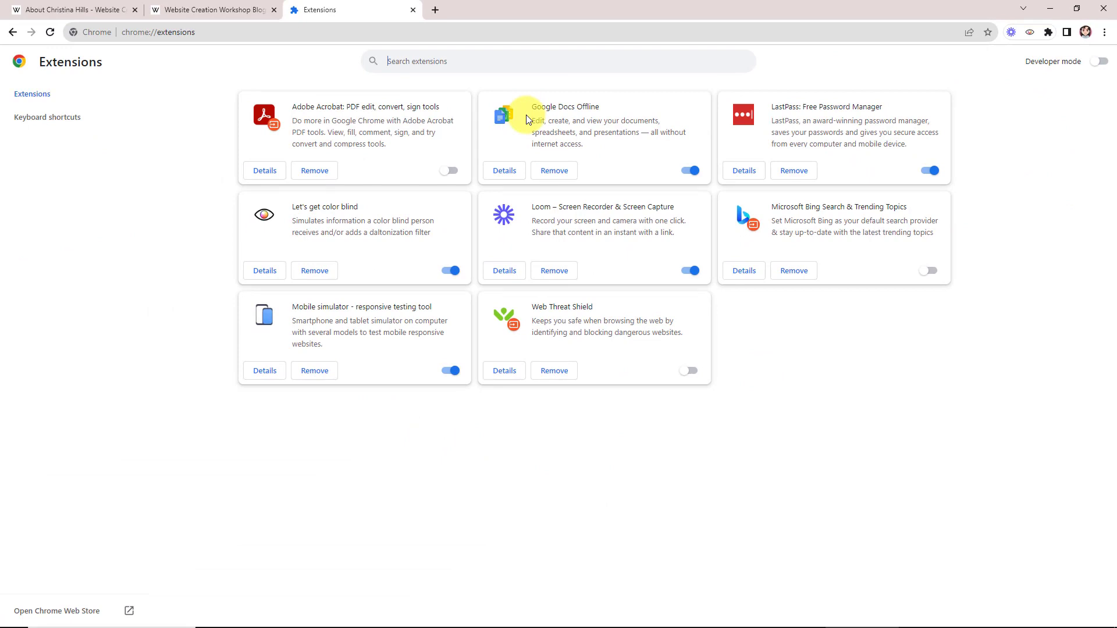
{"action": "left_click", "coordinate": [1104, 32]}
{"action": "left_click", "coordinate": [1063, 155]}
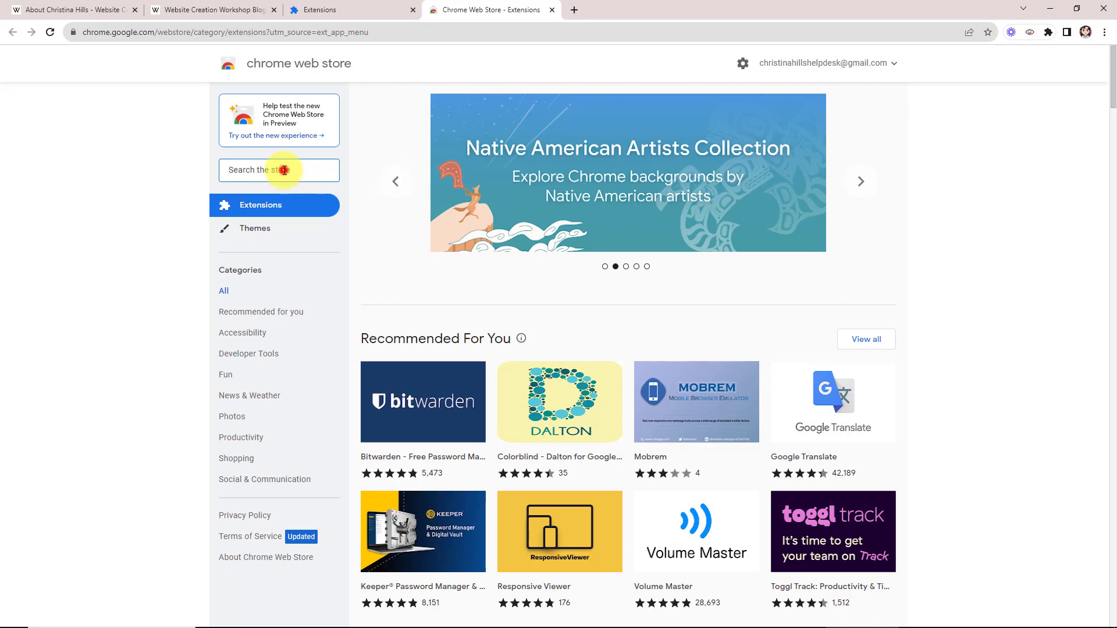
- Search the Chrome Web Store for 'colorzilla'
{"action": "left_click", "coordinate": [284, 170]}
{"action": "type", "text": "color"}
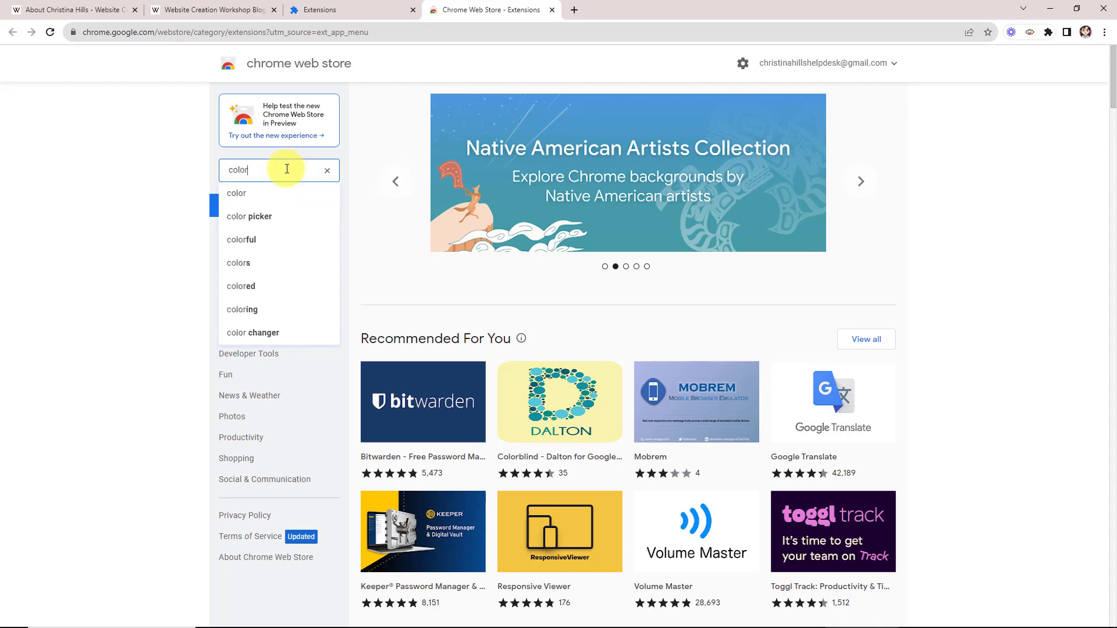
{"action": "type", "text": "zilla"}
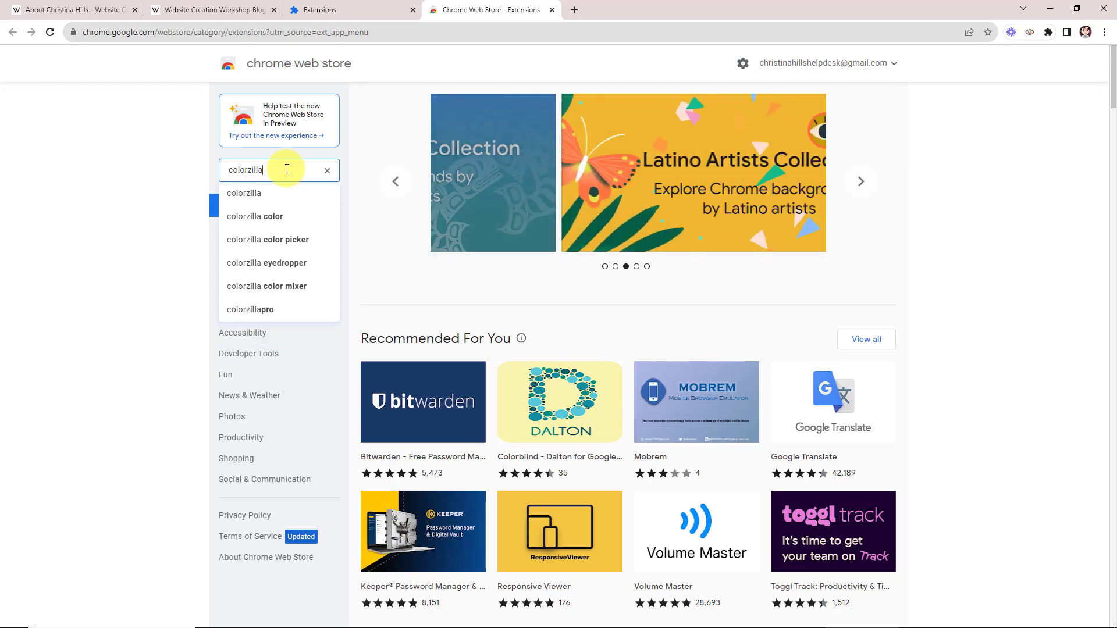
{"action": "left_click", "coordinate": [280, 192]}
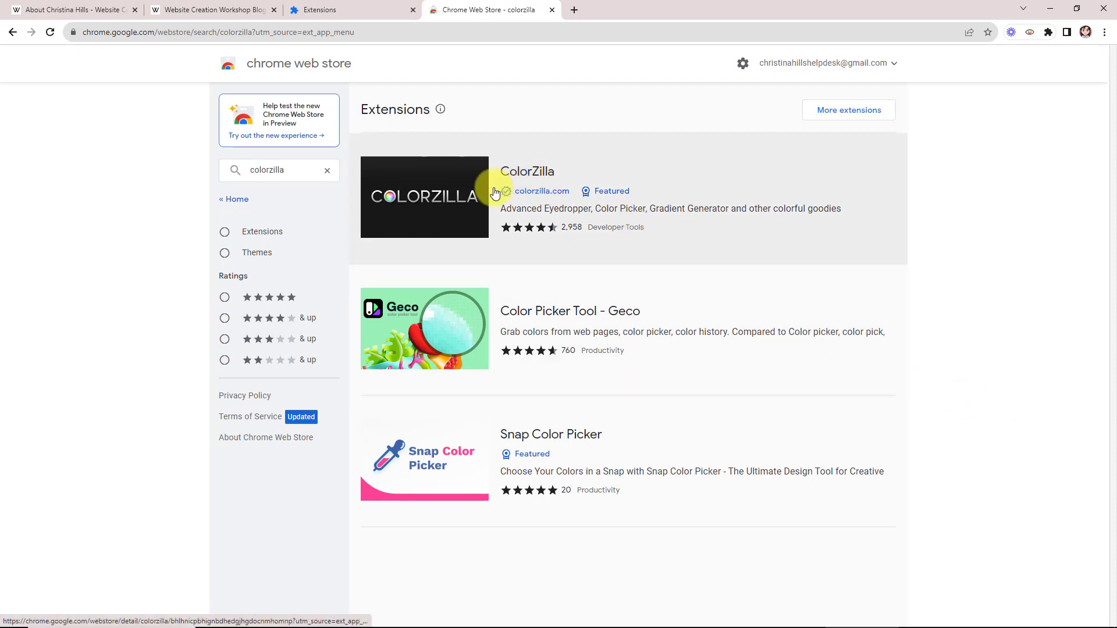
- Add ColorZilla to Chrome from its store listing and confirm the installation
{"action": "left_click", "coordinate": [452, 189]}
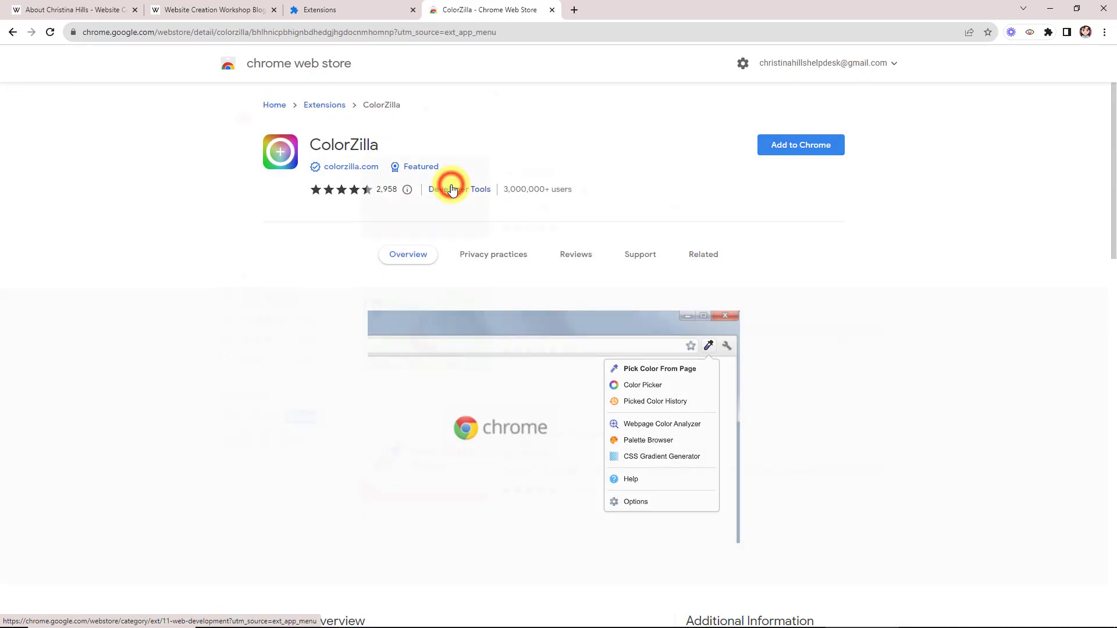
{"action": "left_click", "coordinate": [791, 149]}
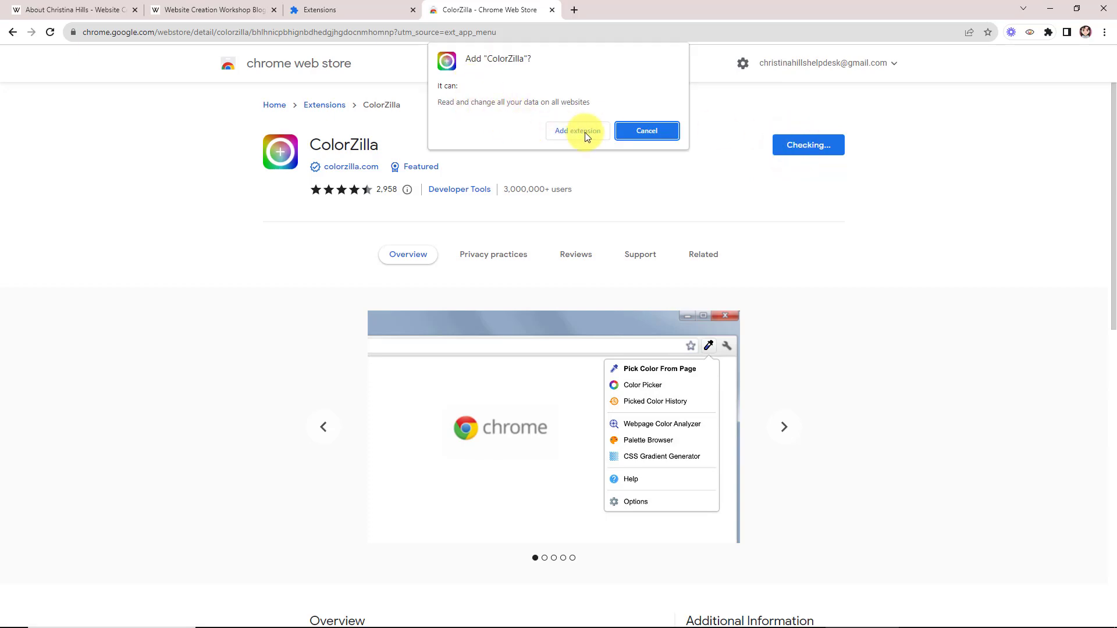
{"action": "left_click", "coordinate": [590, 133]}
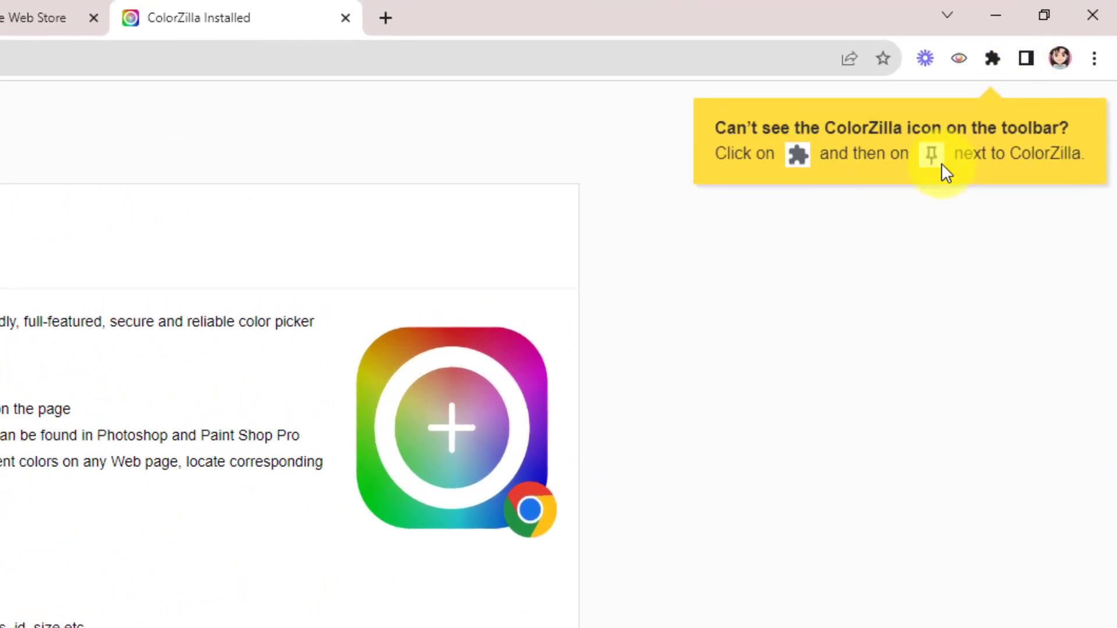
- Pin ColorZilla from the Extensions menu so its eyedropper stays on the toolbar
{"action": "left_click", "coordinate": [992, 59]}
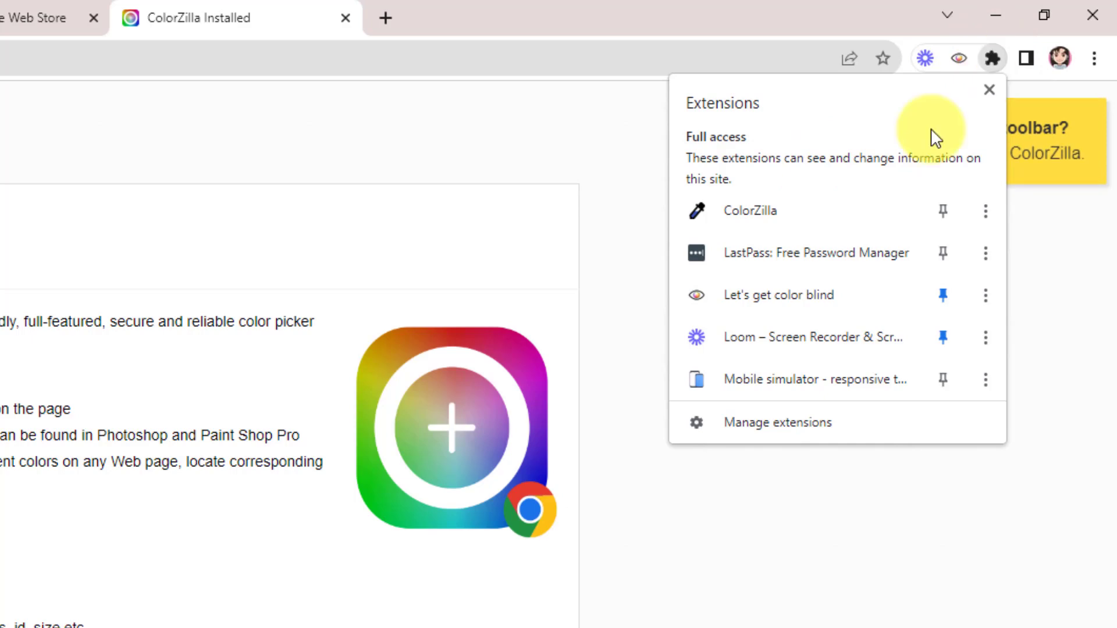
{"action": "left_click", "coordinate": [939, 215]}
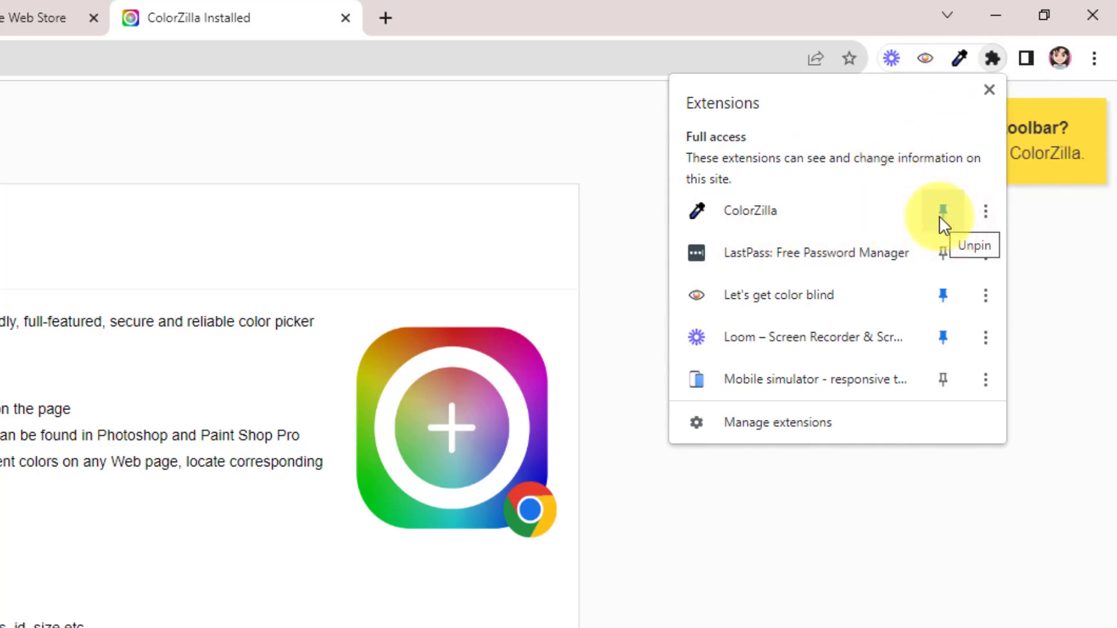
{"action": "left_click", "coordinate": [1095, 237]}
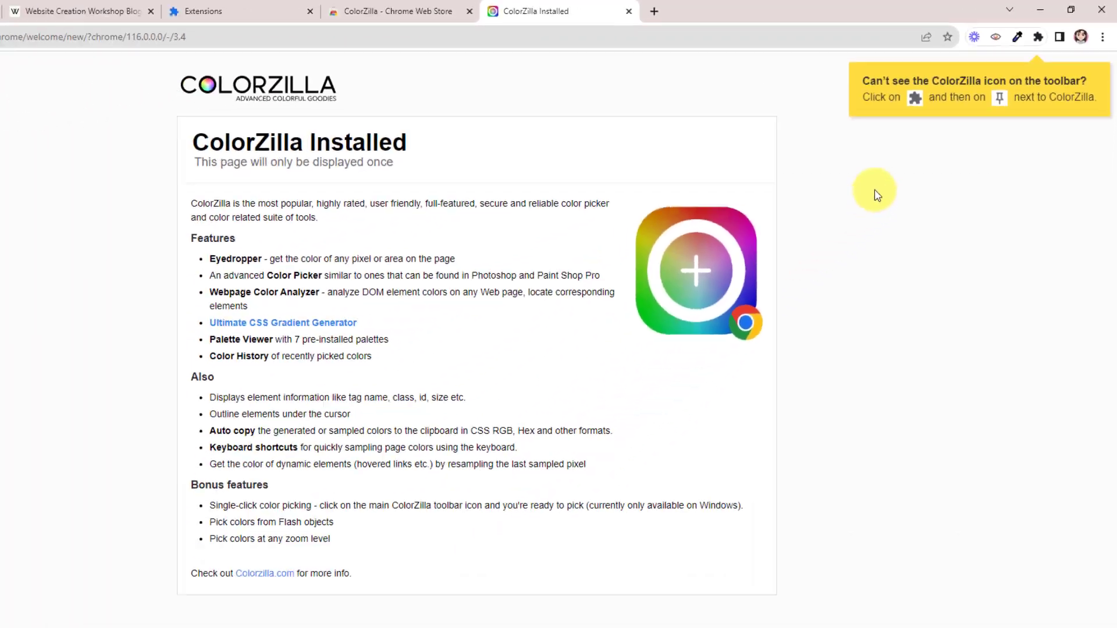
- Open a new tab and scroll through the Website Creation Workshop homepage
{"action": "left_click", "coordinate": [714, 13]}
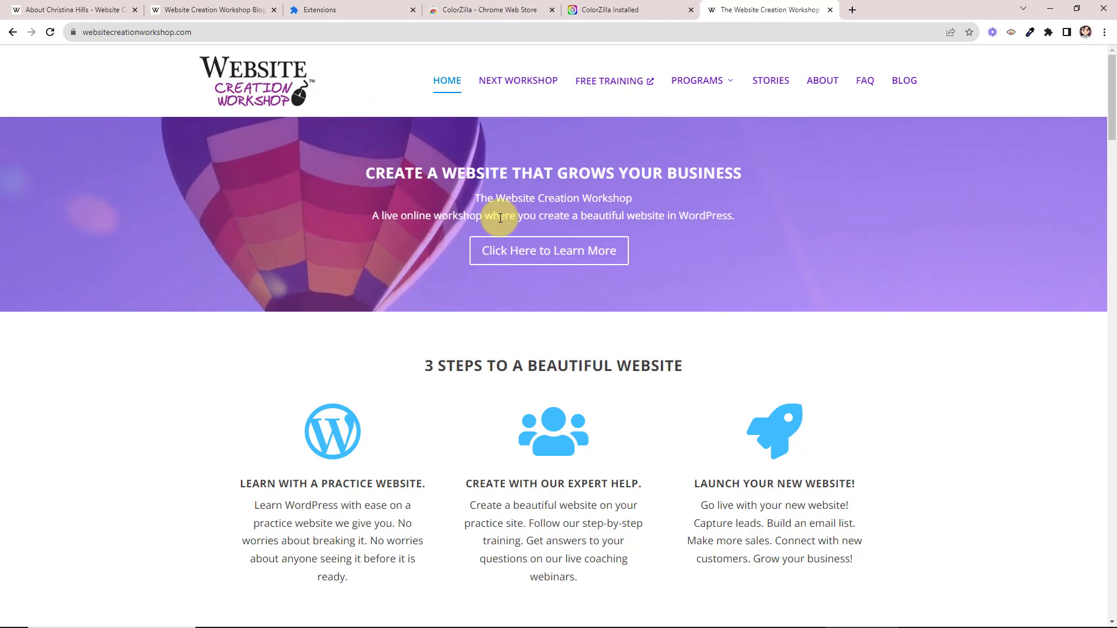
{"action": "scroll", "coordinate": [839, 242], "scroll_direction": "down", "scroll_amount": 5}
{"action": "scroll", "coordinate": [839, 242], "scroll_direction": "down", "scroll_amount": 3}
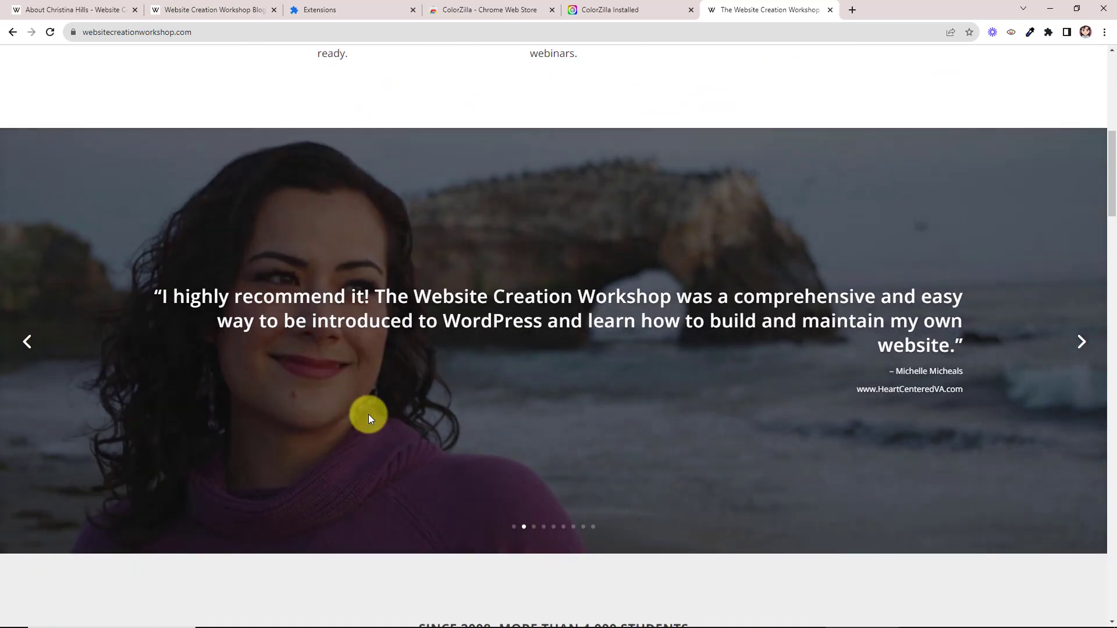
{"action": "scroll", "coordinate": [369, 414], "scroll_direction": "down", "scroll_amount": 5}
{"action": "scroll", "coordinate": [368, 414], "scroll_direction": "up", "scroll_amount": 5}
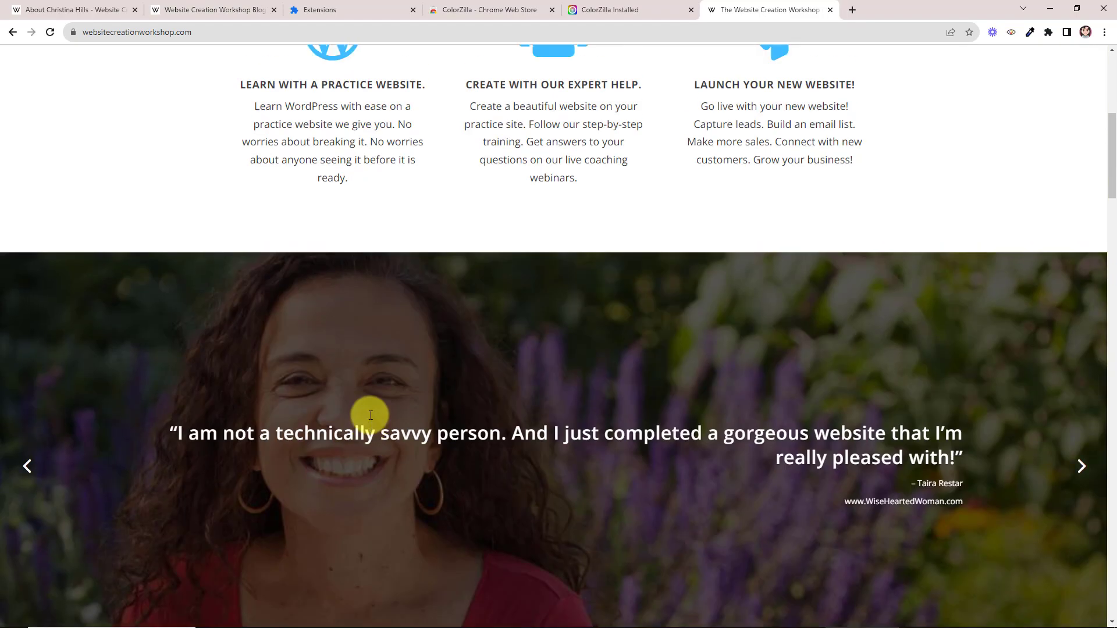
{"action": "scroll", "coordinate": [399, 407], "scroll_direction": "up", "scroll_amount": 8}
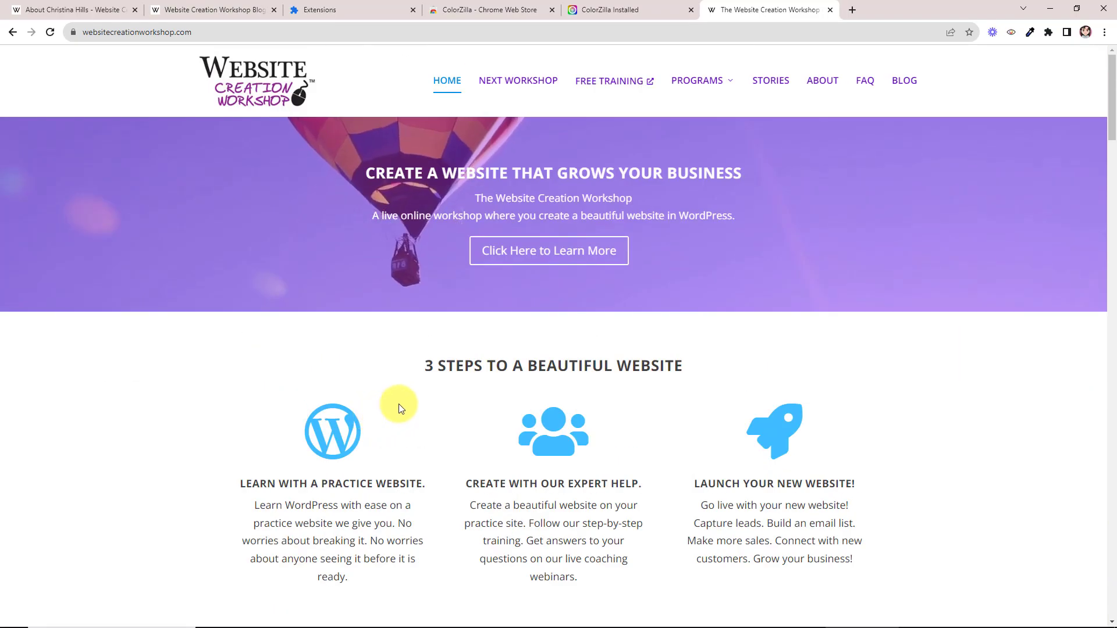
- Use the ColorZilla eyedropper to sample purple #A080EB from the page banner
{"action": "left_click", "coordinate": [1030, 33]}
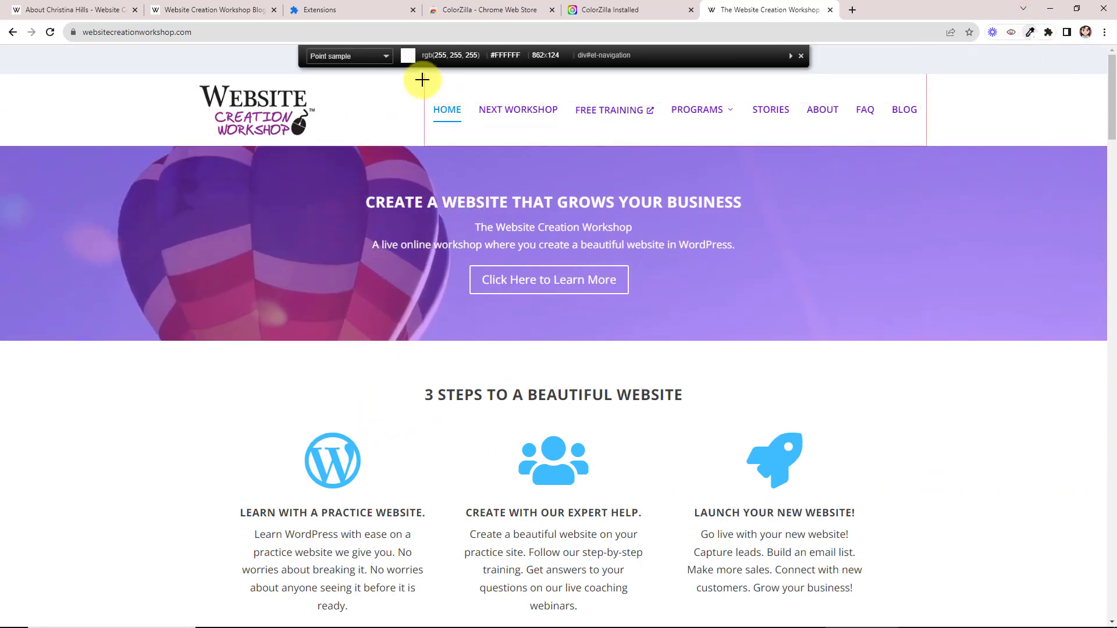
{"action": "left_click", "coordinate": [411, 250]}
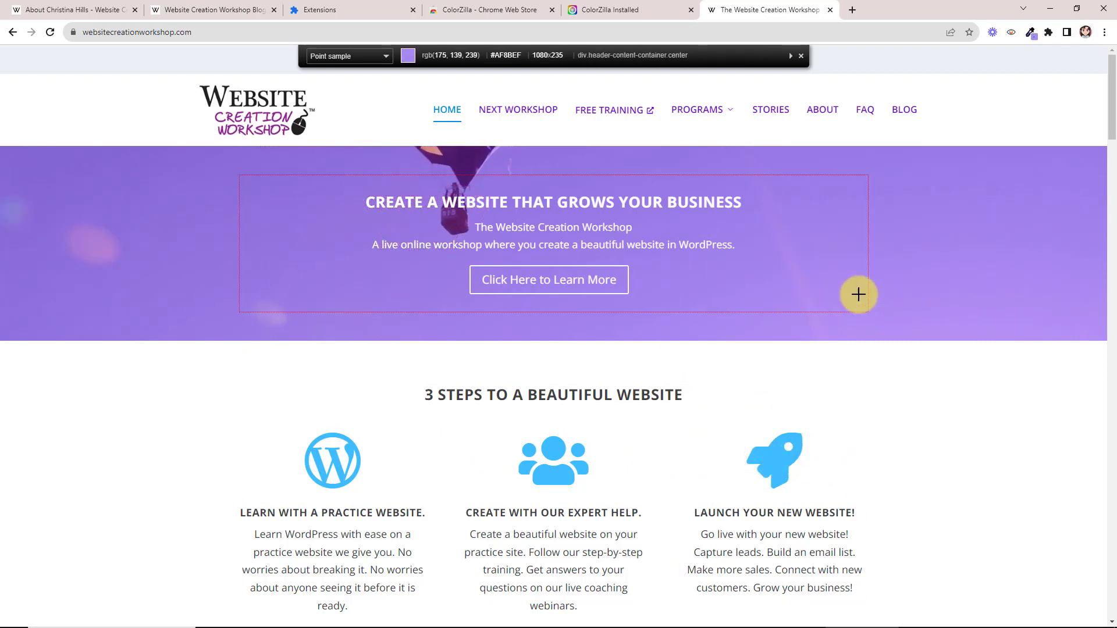
{"action": "scroll", "coordinate": [951, 288], "scroll_direction": "down", "scroll_amount": 2}
{"action": "scroll", "coordinate": [948, 288], "scroll_direction": "down", "scroll_amount": 3}
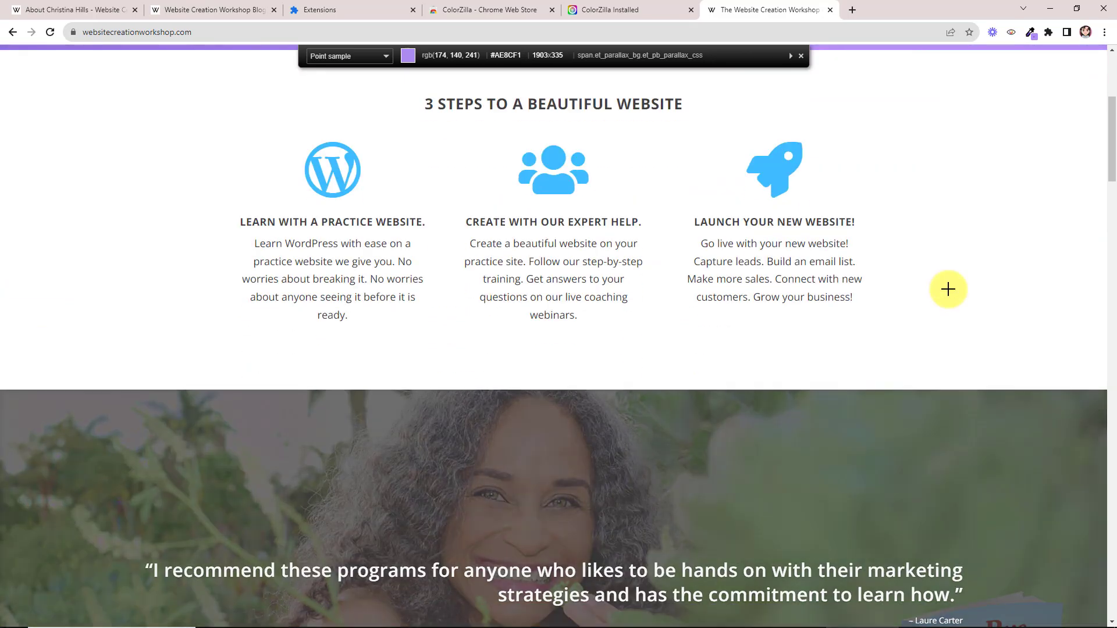
{"action": "scroll", "coordinate": [946, 289], "scroll_direction": "down", "scroll_amount": 4}
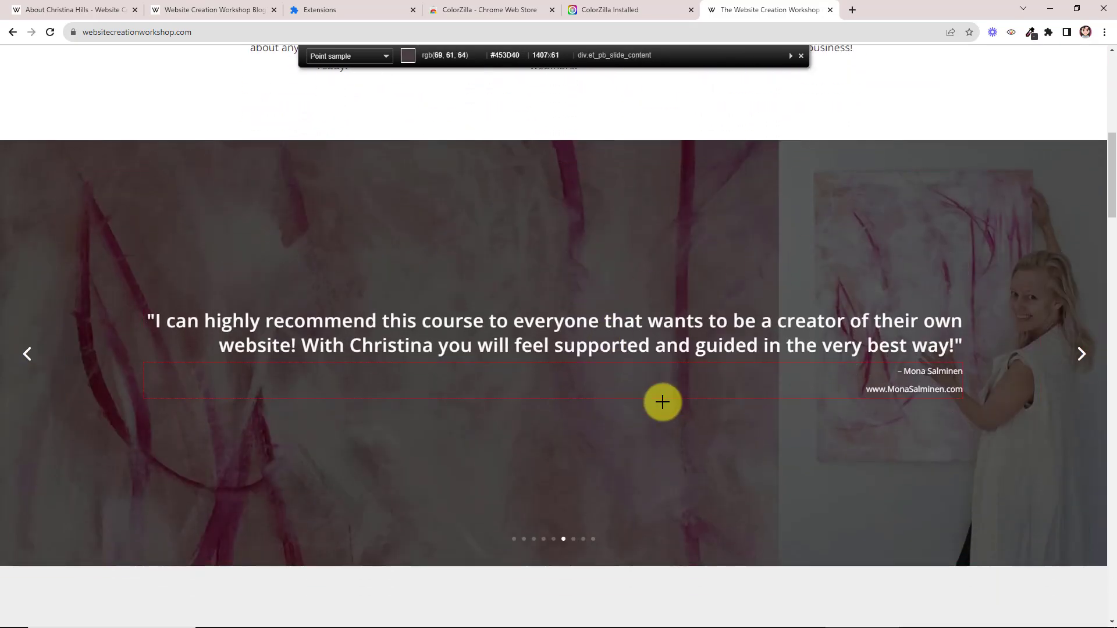
{"action": "scroll", "coordinate": [662, 402], "scroll_direction": "down", "scroll_amount": 5}
{"action": "scroll", "coordinate": [573, 395], "scroll_direction": "up", "scroll_amount": 7}
{"action": "scroll", "coordinate": [556, 393], "scroll_direction": "up", "scroll_amount": 8}
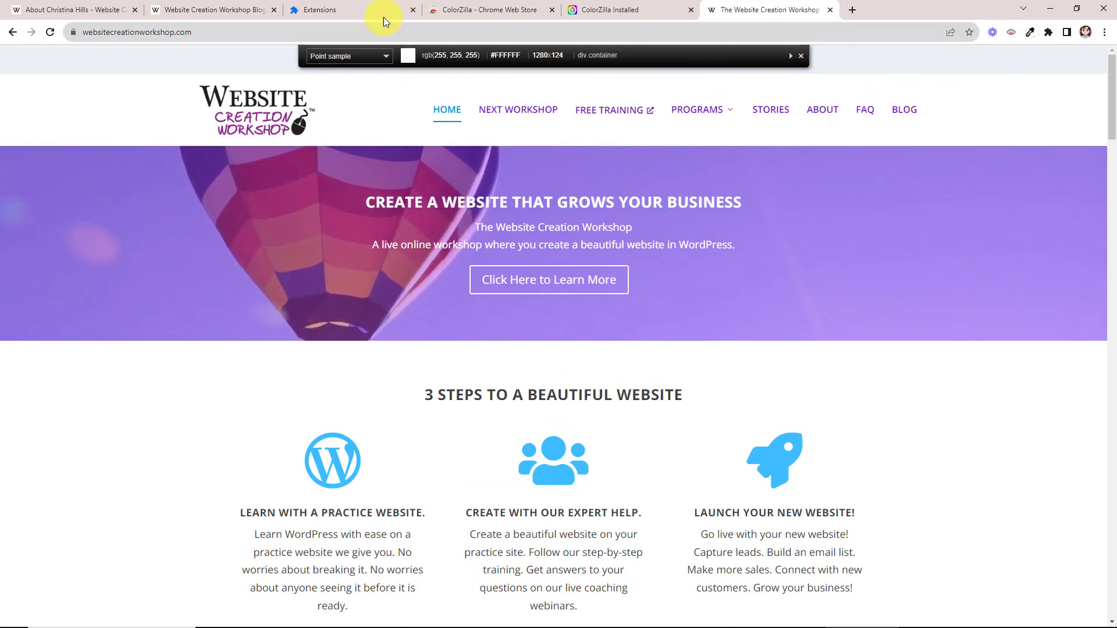
- Copy the banner's #A080EB and view it as rgb(160, 128, 235) in ColorZilla's Color Picker, unchanged
{"action": "left_click", "coordinate": [890, 213]}
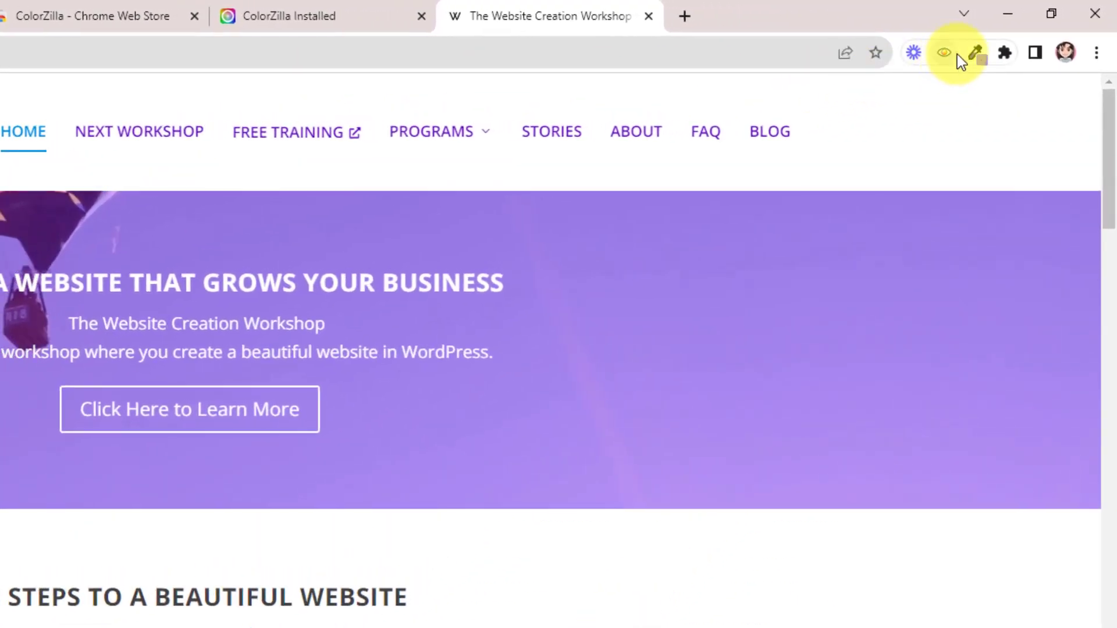
{"action": "left_click", "coordinate": [975, 50]}
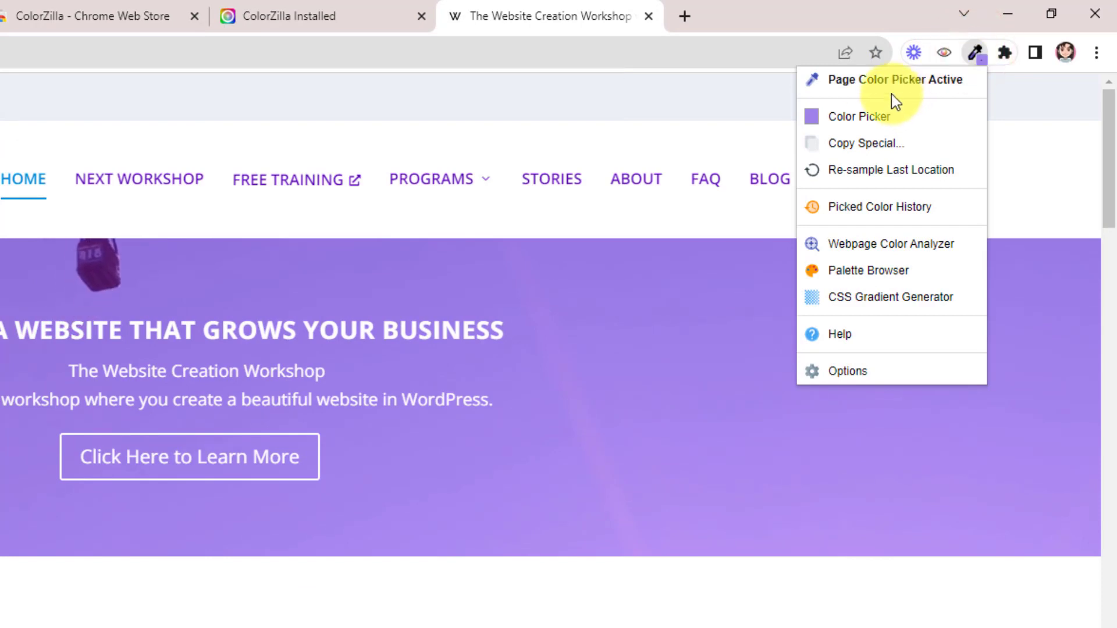
{"action": "left_click", "coordinate": [872, 113]}
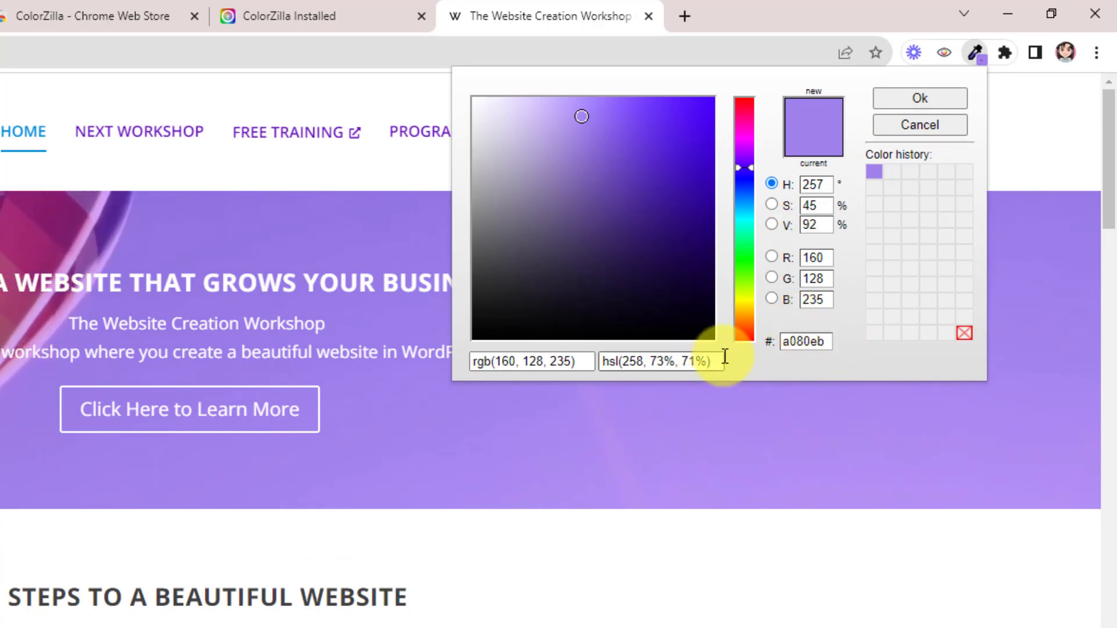
{"action": "left_click", "coordinate": [894, 128]}
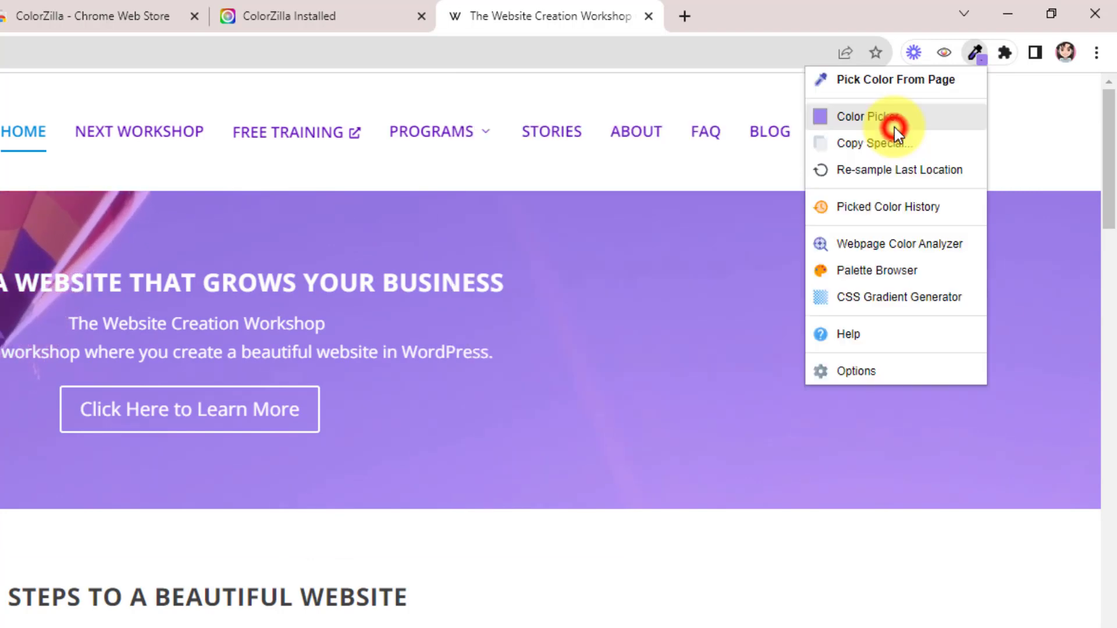
{"action": "left_click", "coordinate": [983, 520]}
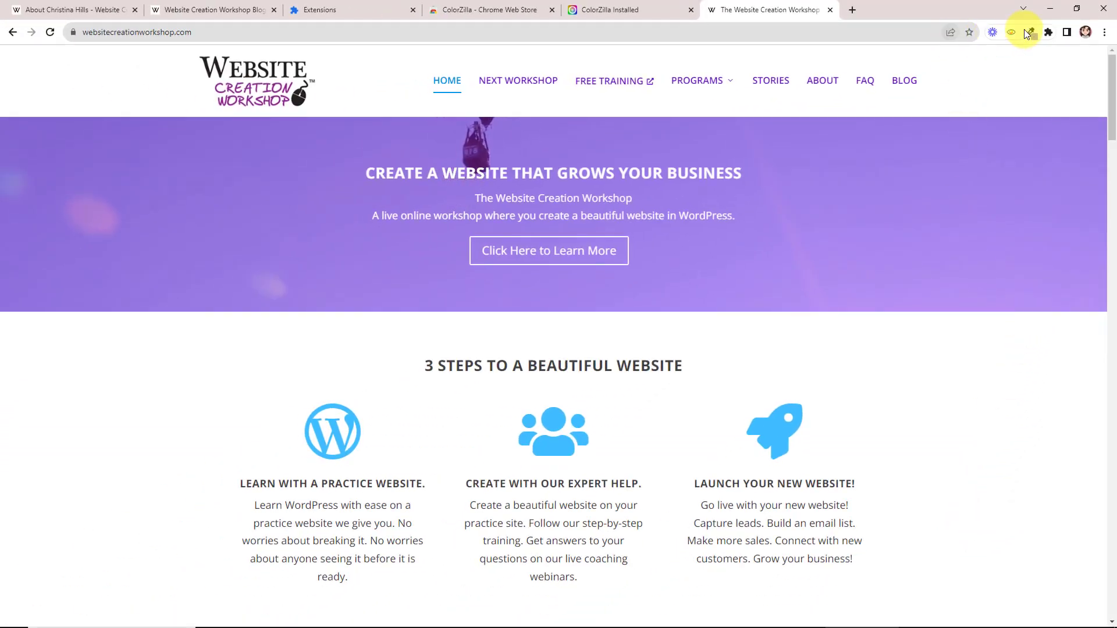
- Switch to the ColorZilla welcome tab and open the Chrome Web Store extension listings
{"action": "left_click", "coordinate": [1038, 33]}
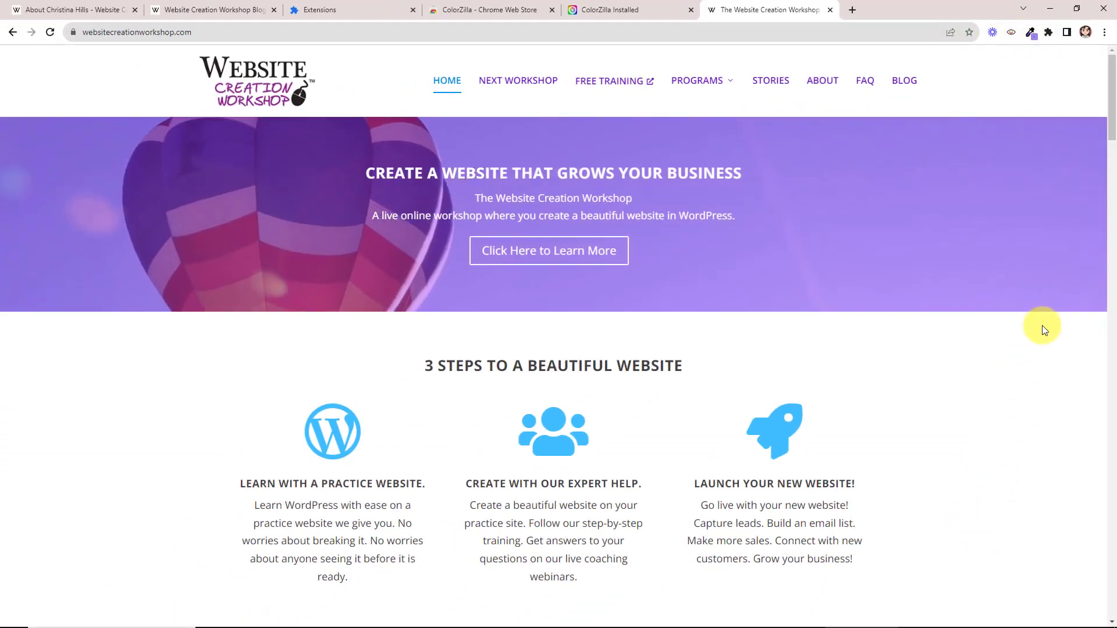
{"action": "left_click", "coordinate": [611, 12]}
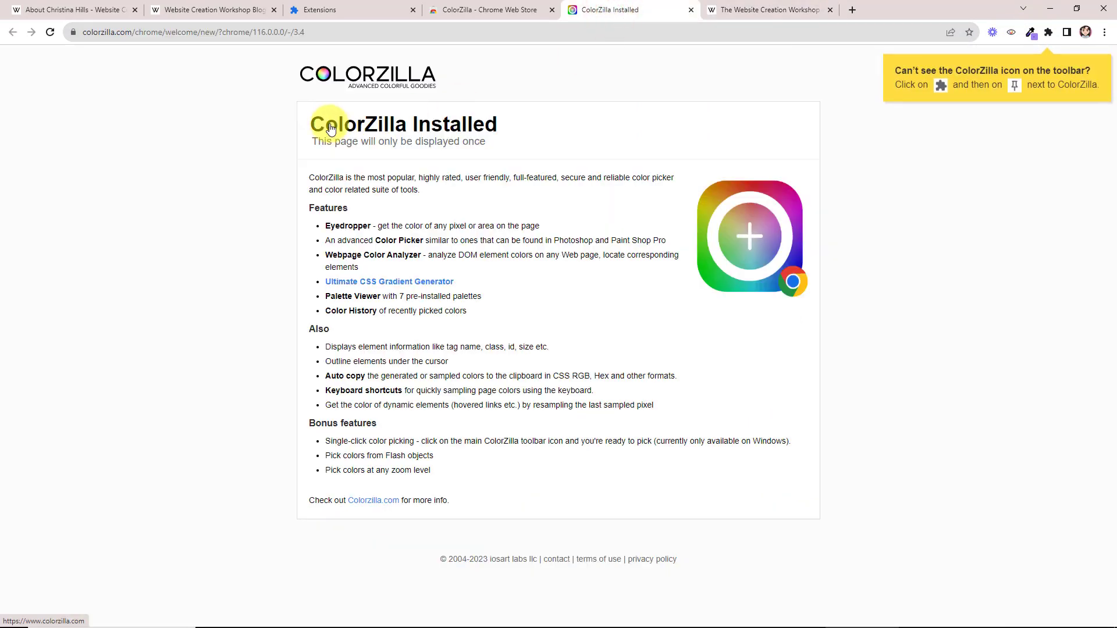
{"action": "left_click", "coordinate": [1105, 33]}
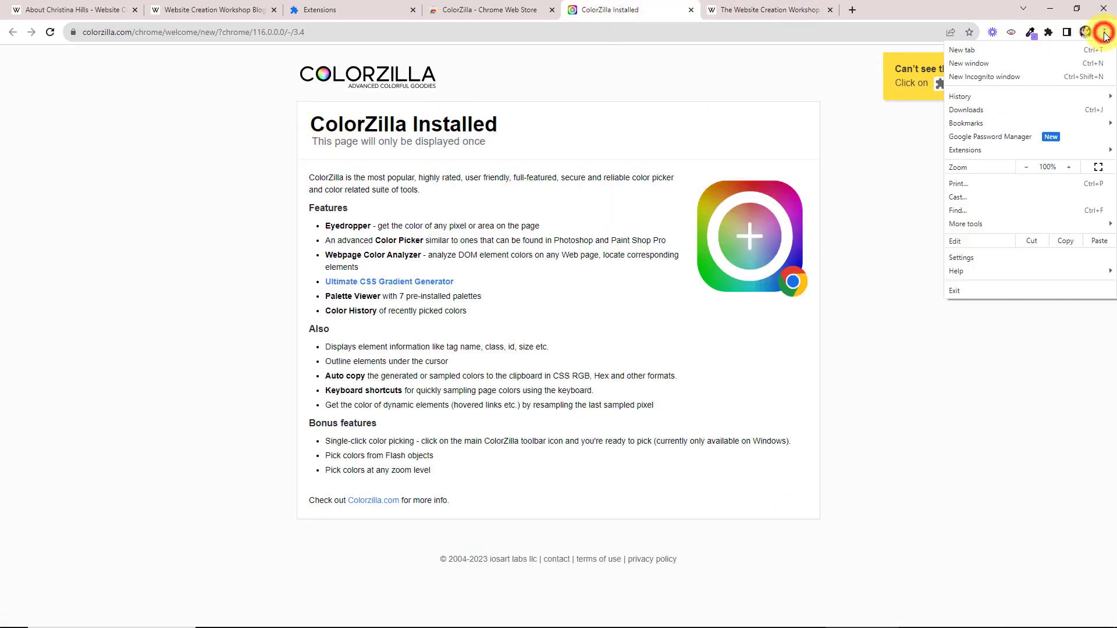
{"action": "mouse_move", "coordinate": [965, 150]}
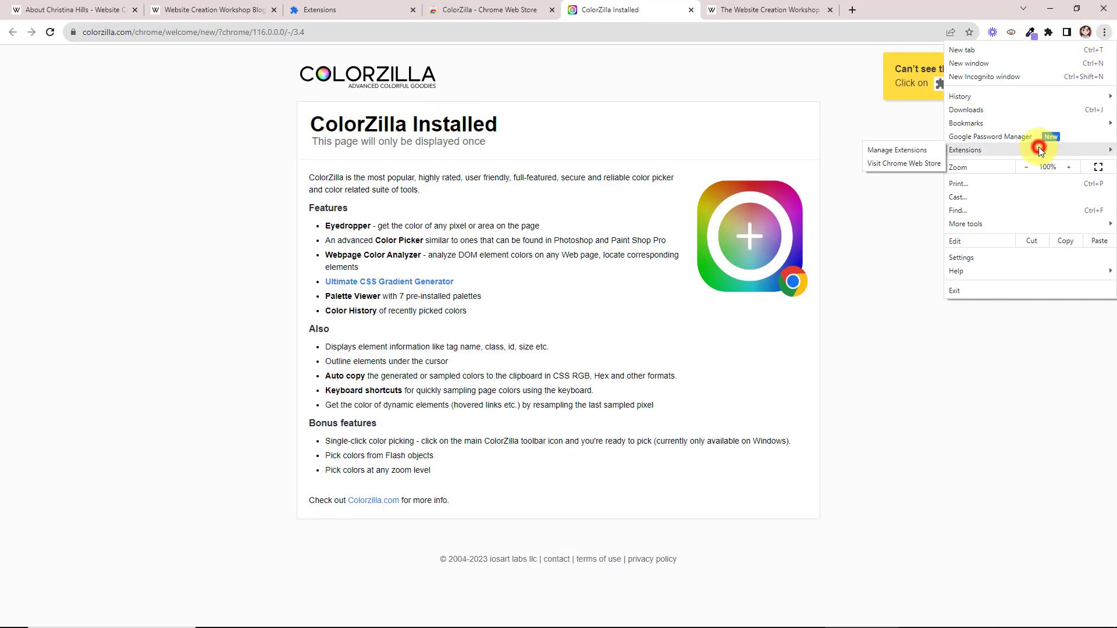
{"action": "left_click", "coordinate": [906, 164]}
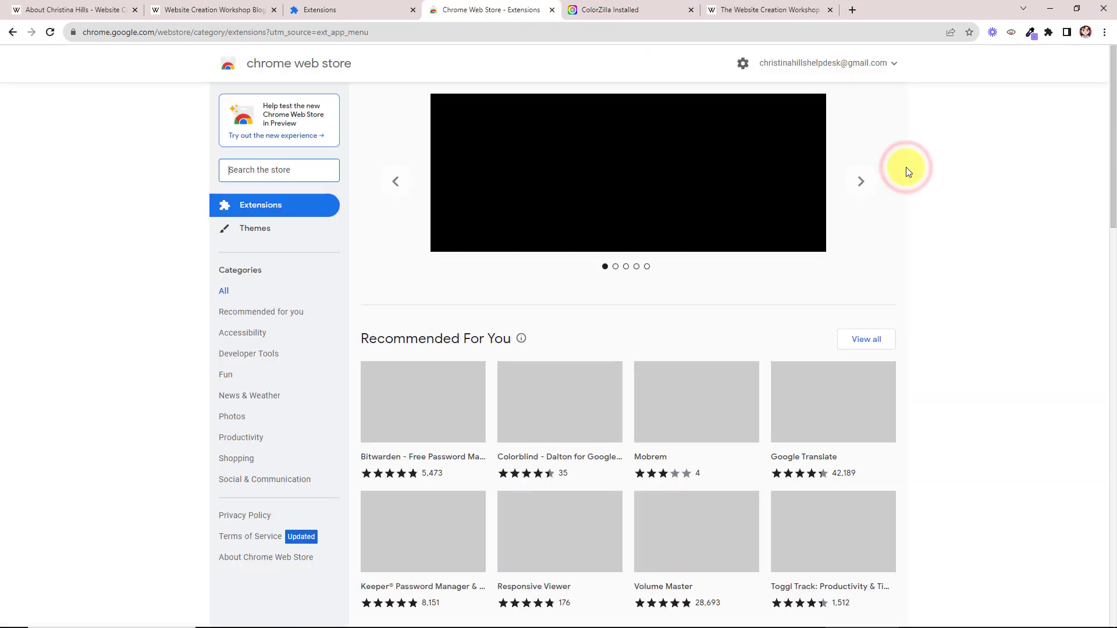
- Scroll through the store's extension listings, then return to the About page tab
{"action": "scroll", "coordinate": [433, 370], "scroll_direction": "down", "scroll_amount": 4}
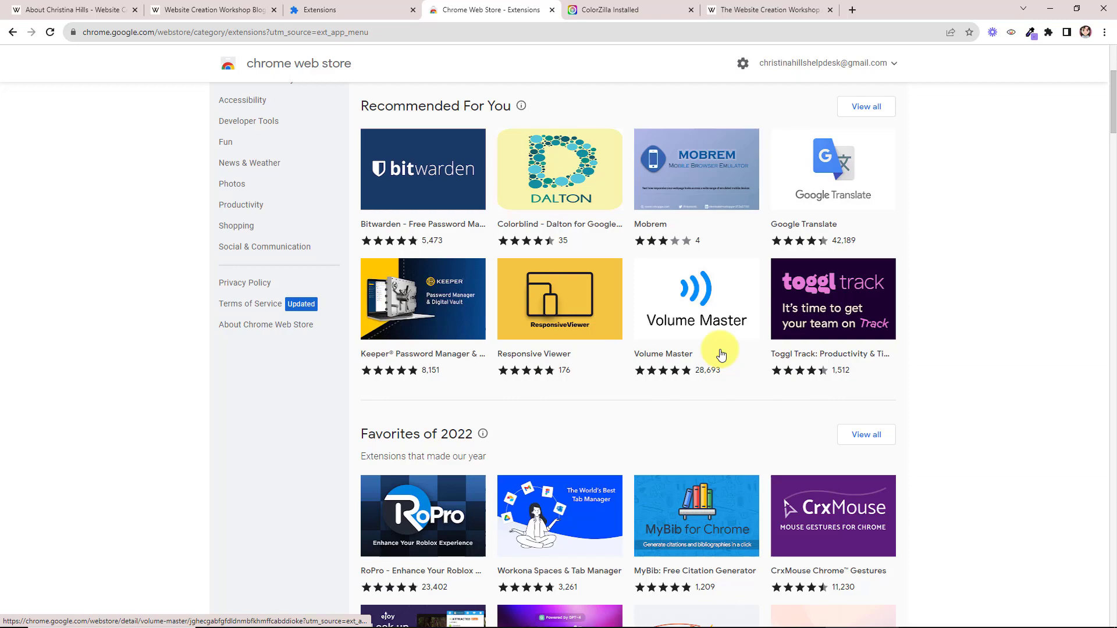
{"action": "scroll", "coordinate": [588, 463], "scroll_direction": "down", "scroll_amount": 4}
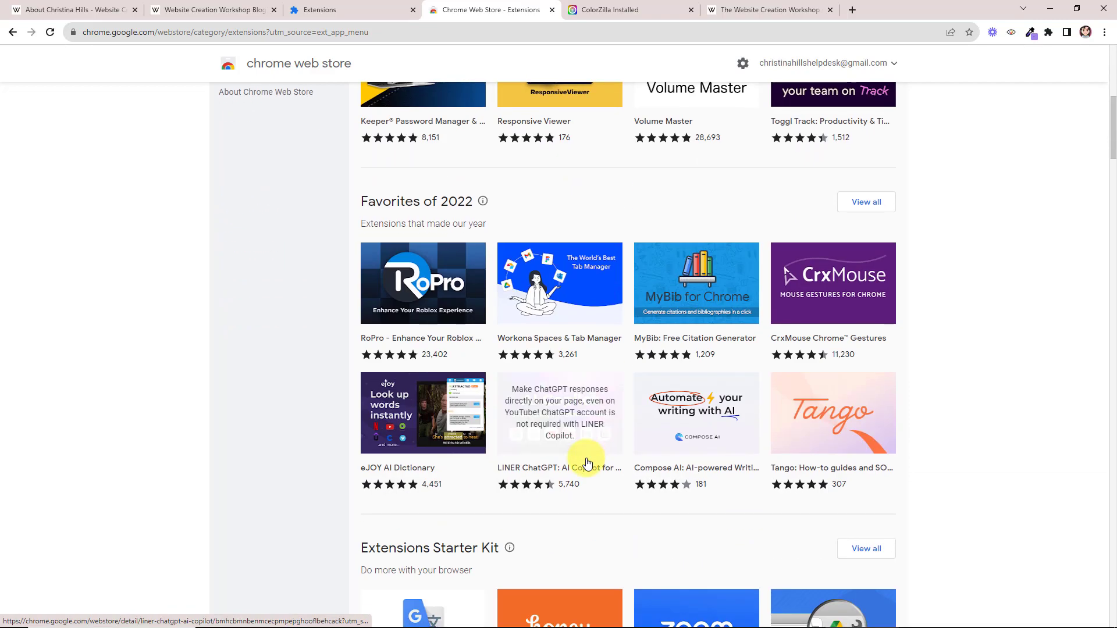
{"action": "scroll", "coordinate": [587, 463], "scroll_direction": "up", "scroll_amount": 7}
{"action": "scroll", "coordinate": [587, 463], "scroll_direction": "up", "scroll_amount": 1}
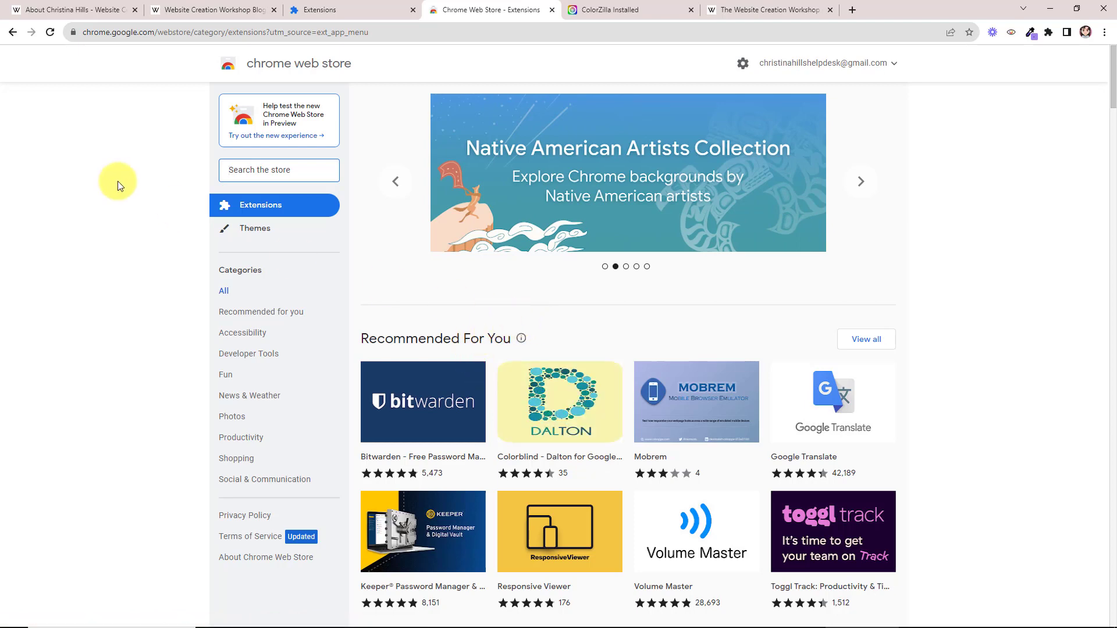
{"action": "left_click", "coordinate": [67, 12]}
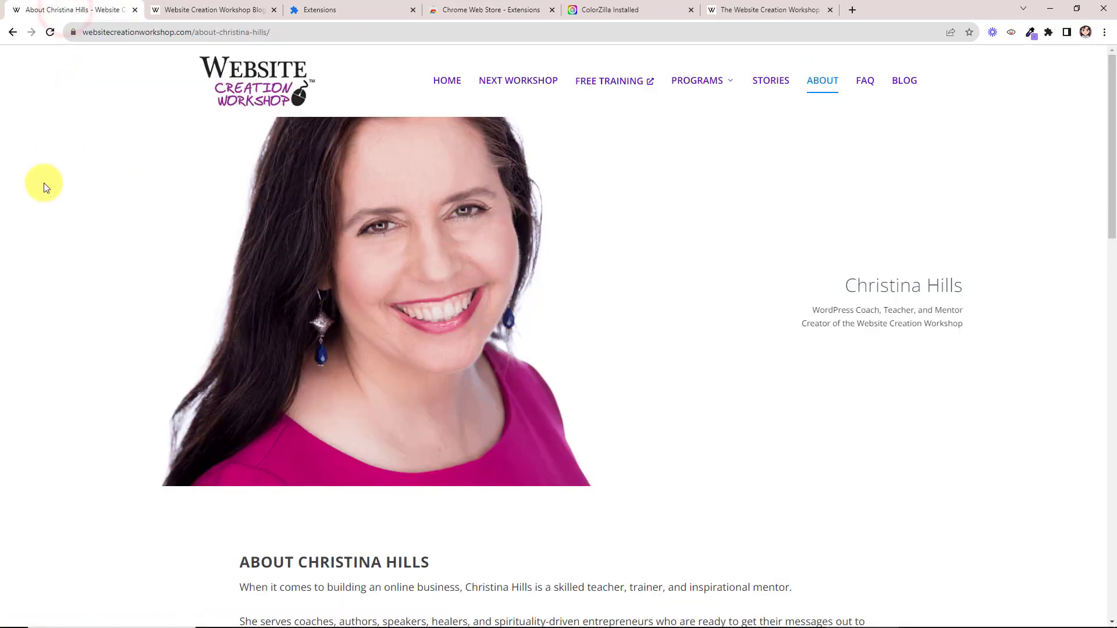